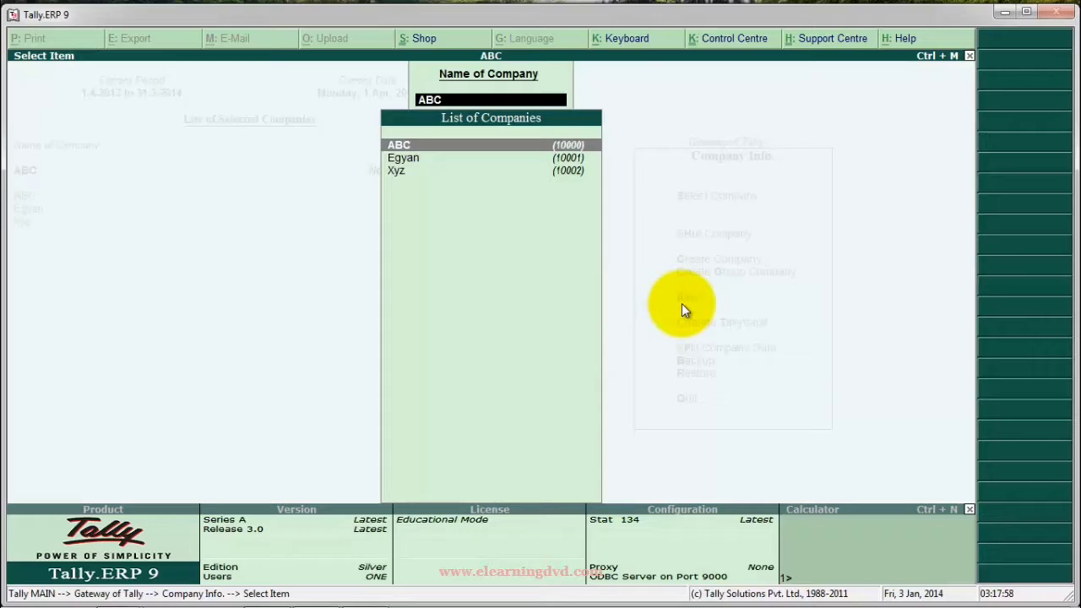
Open the company Egyan for alteration
key("Down")
key("Down")
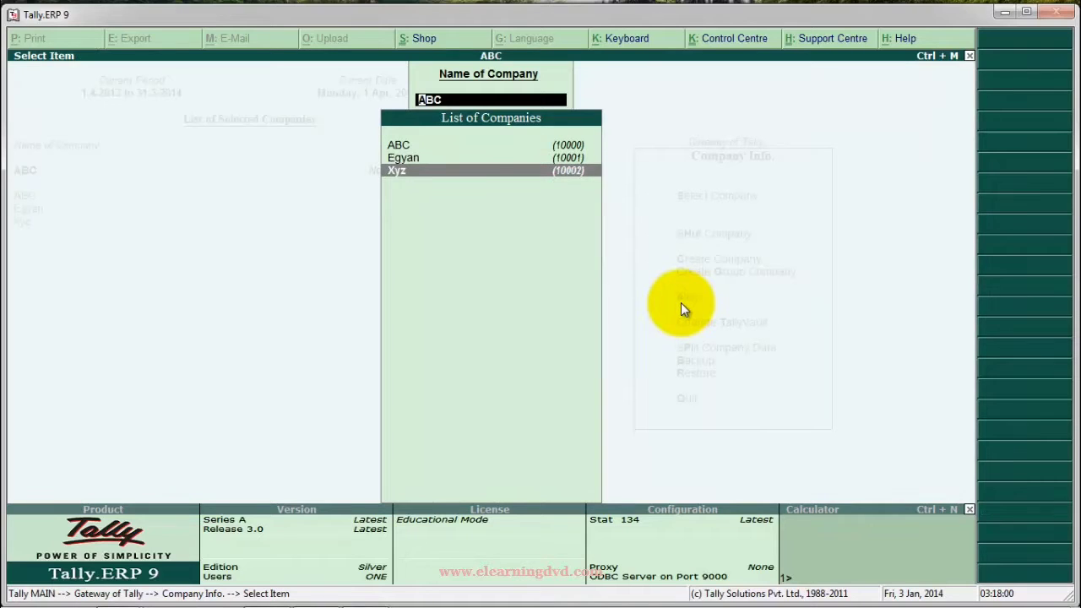
key("Up")
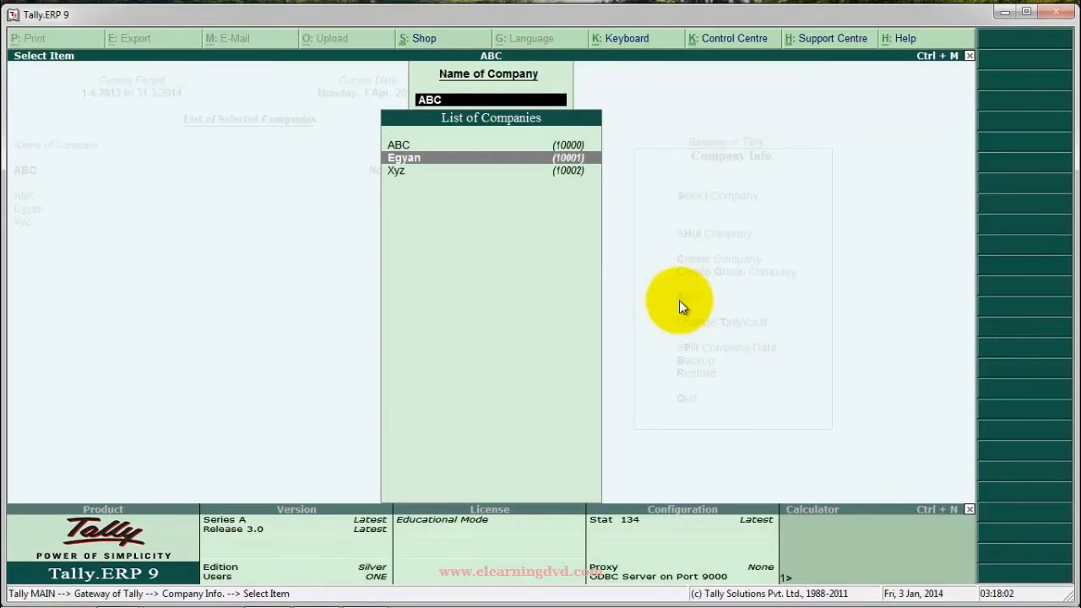
key("Return")
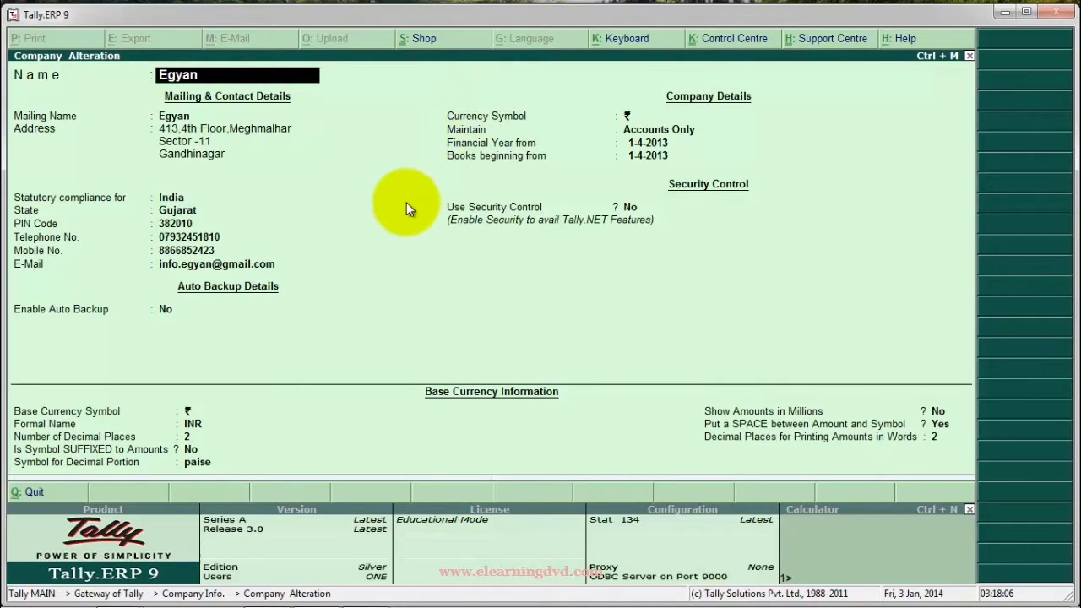
Replace the second line of the company's mailing address with a nearby landmark followed by the sector
key("Return")
key("Return")
key("Return")
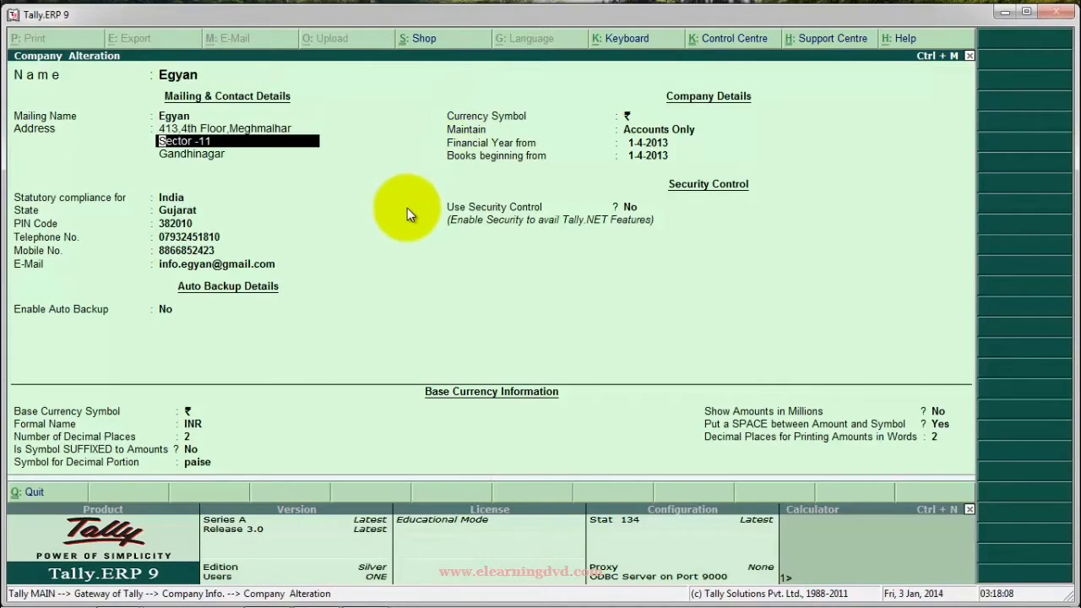
key("Delete")
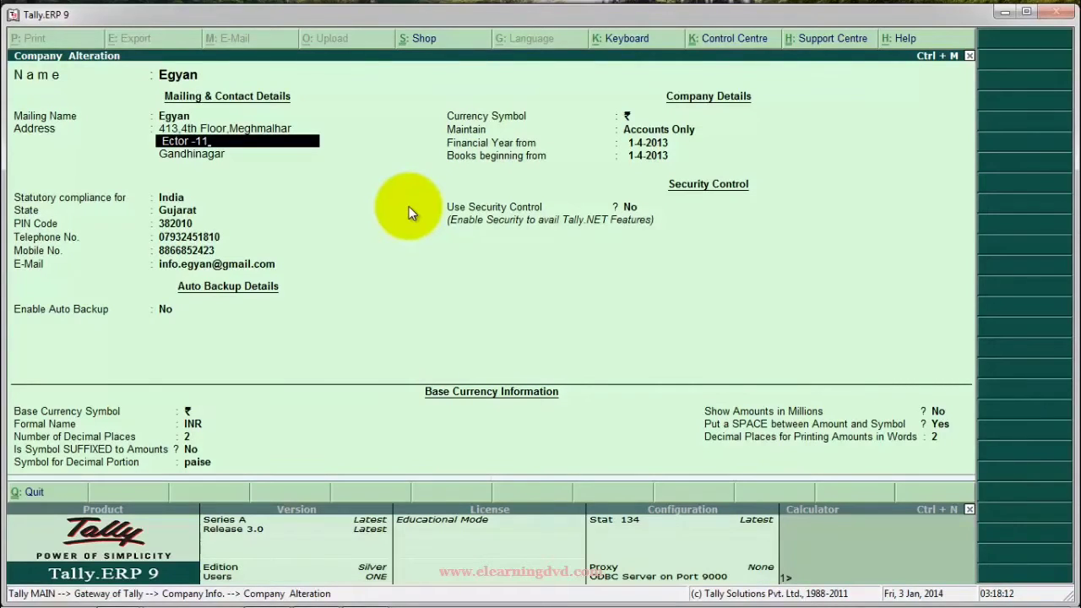
key("BackSpace")
key("BackSpace")
key("BackSpace")
key("BackSpace")
key("BackSpace")
key("BackSpace")
key("BackSpace")
key("BackSpace")
key("BackSpace")
type("Ne")
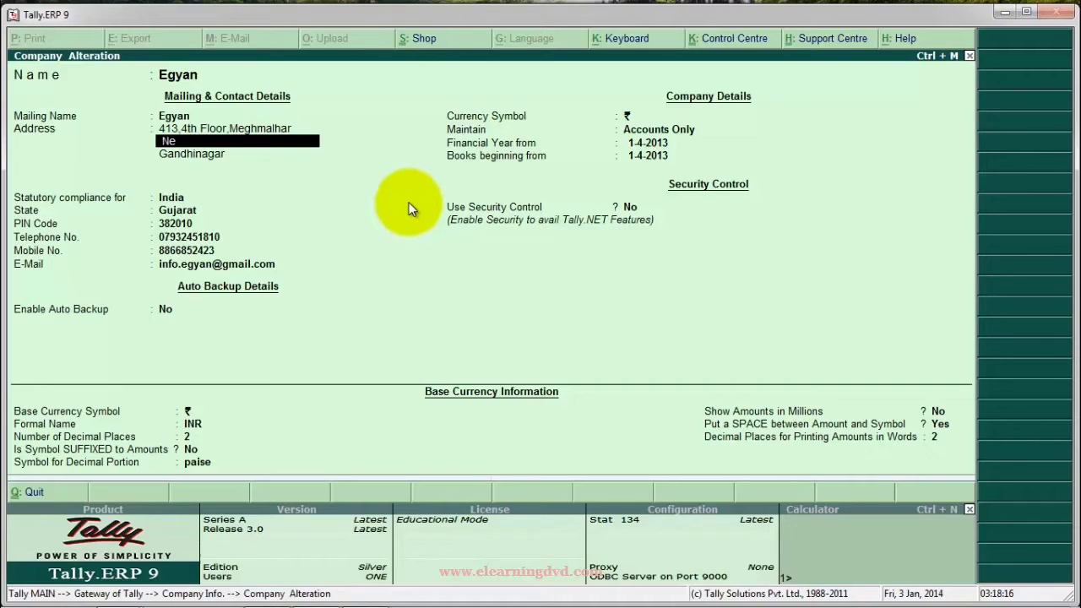
type("ar Pt.")
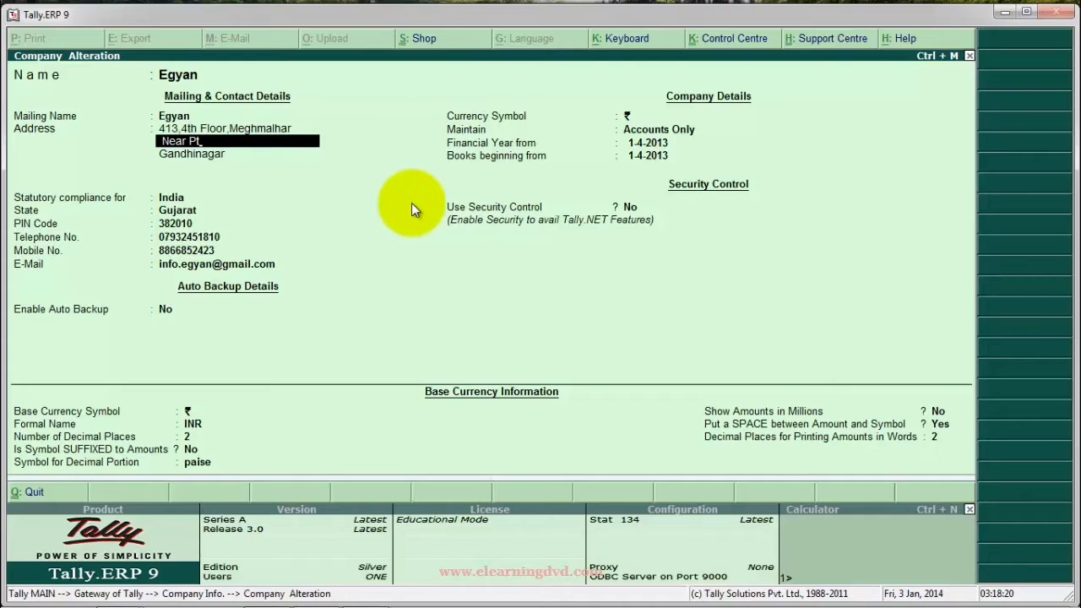
key("BackSpace")
type("etrol Pum")
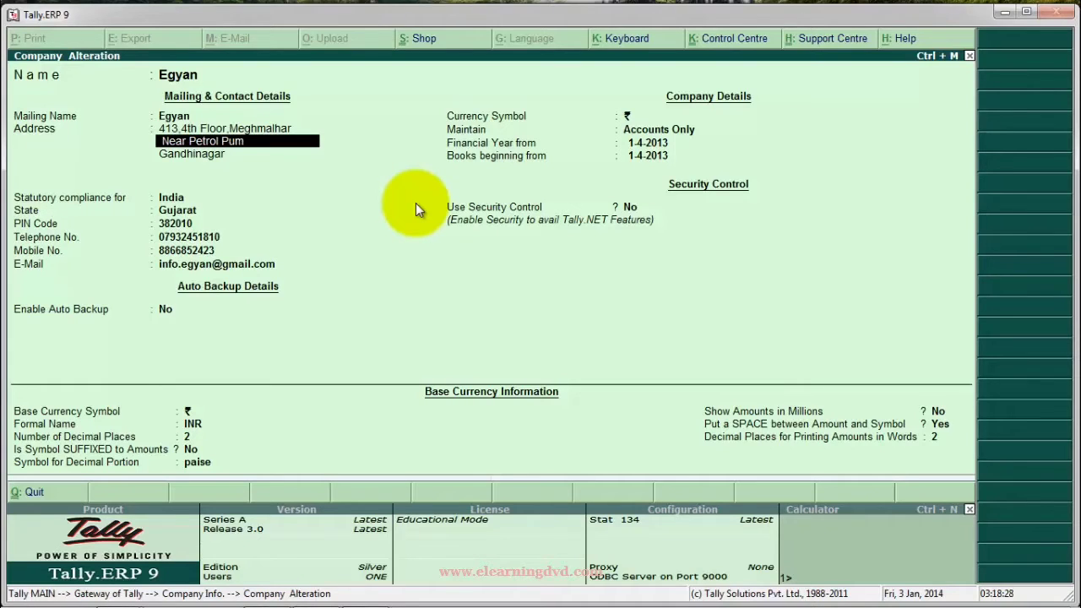
type("p, Sector-11,")
key("Return")
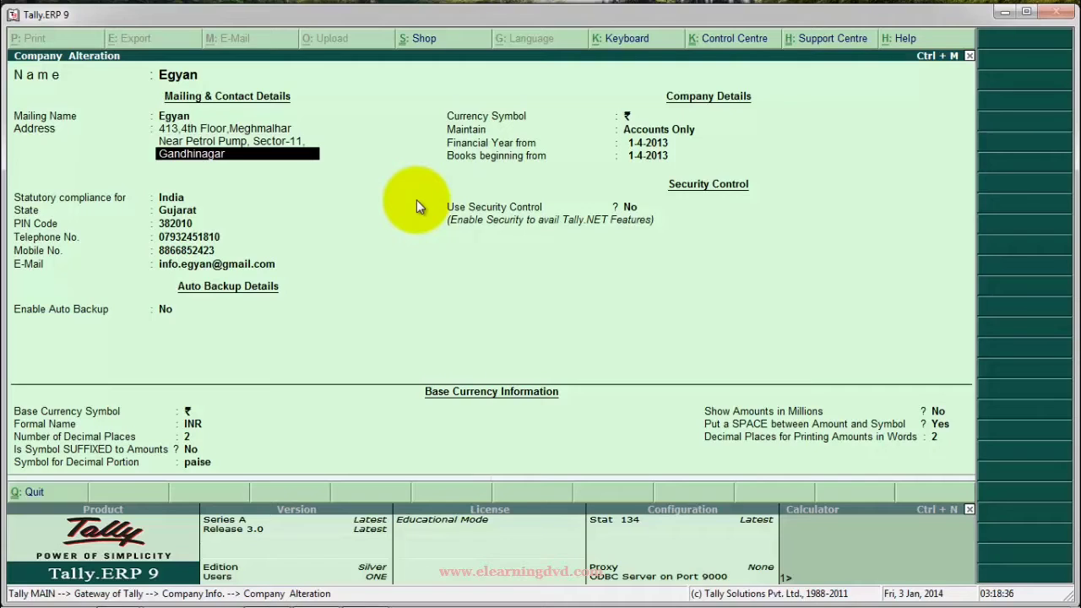
Keep the remaining address, state and PIN code entries and clear the company's telephone number
key("Return")
key("Return")
key("Return")
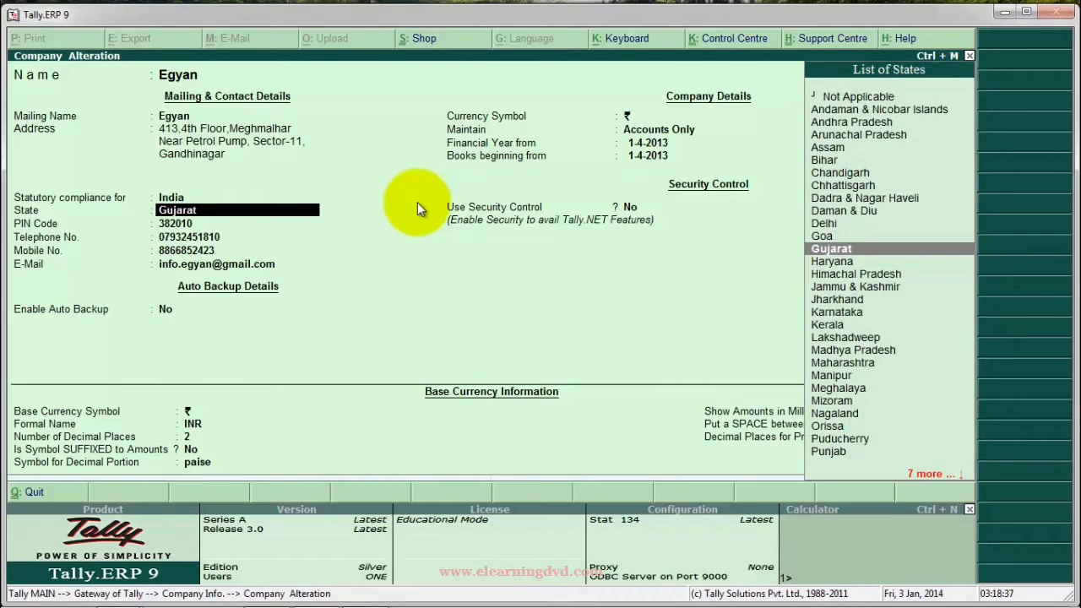
key("Return")
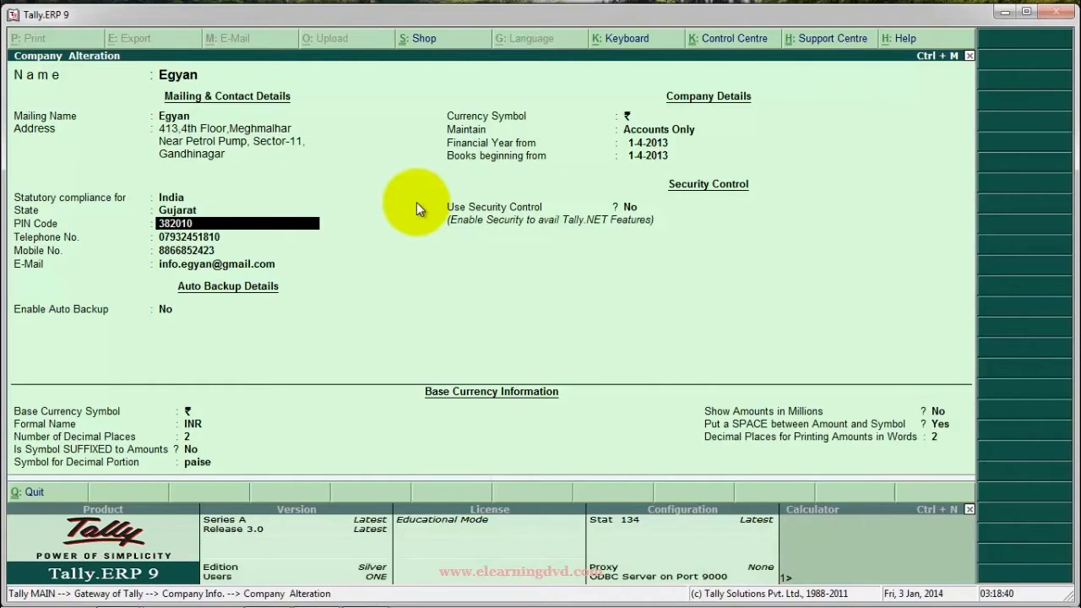
key("Return")
key("Delete")
key("Delete")
key("Delete")
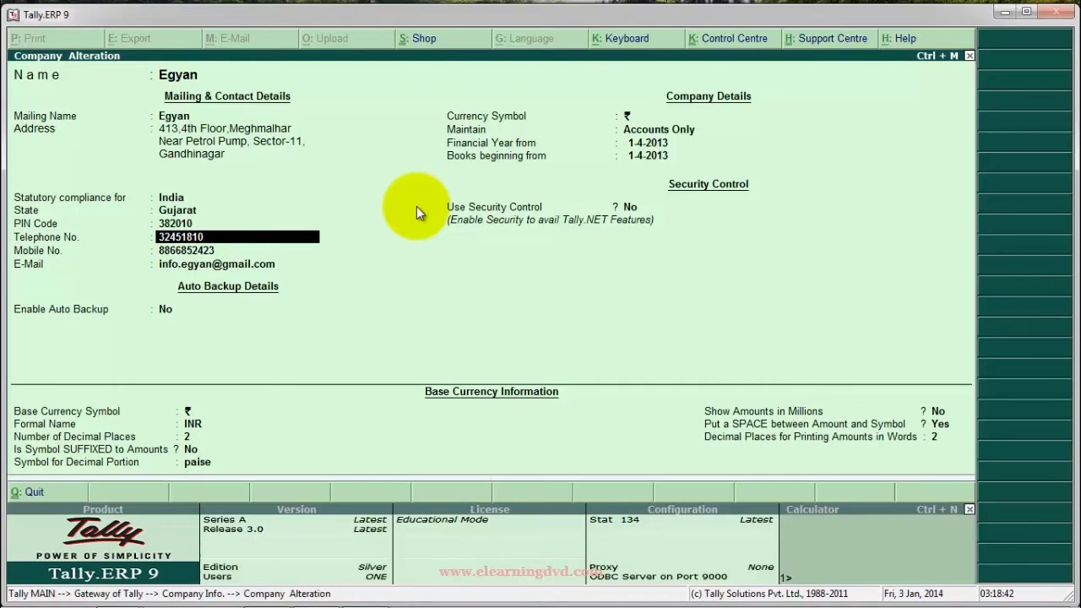
key("Delete")
key("Delete")
key("Delete")
key("Delete")
key("Delete")
key("Delete")
key("Delete")
key("Delete")
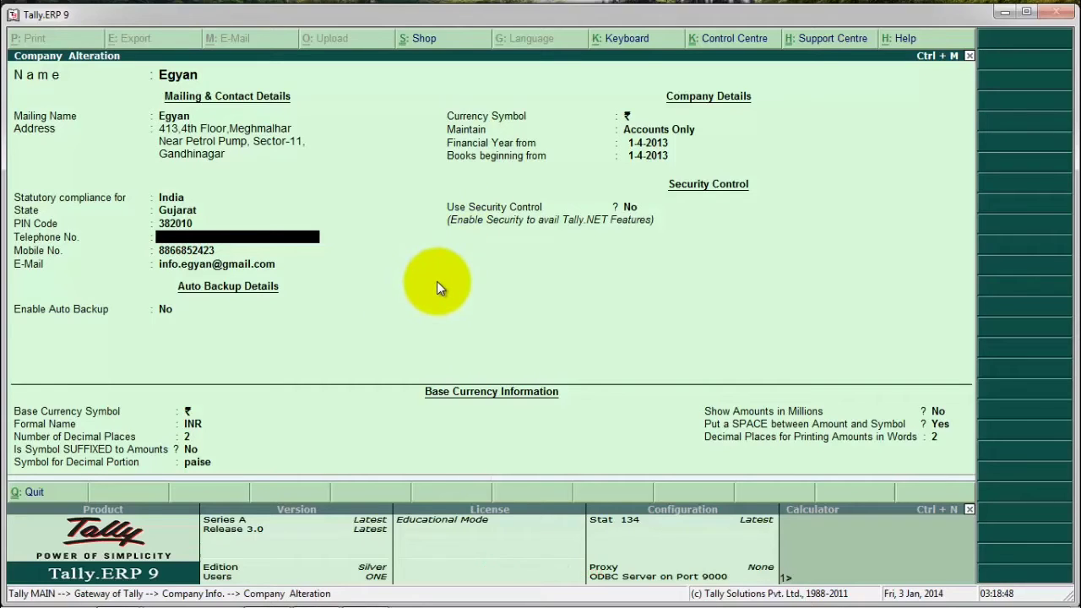
Keep the other company details as they are, accept the alteration, and return to the Company Info. menu
key("Return")
key("Return")
key("Return")
key("Return")
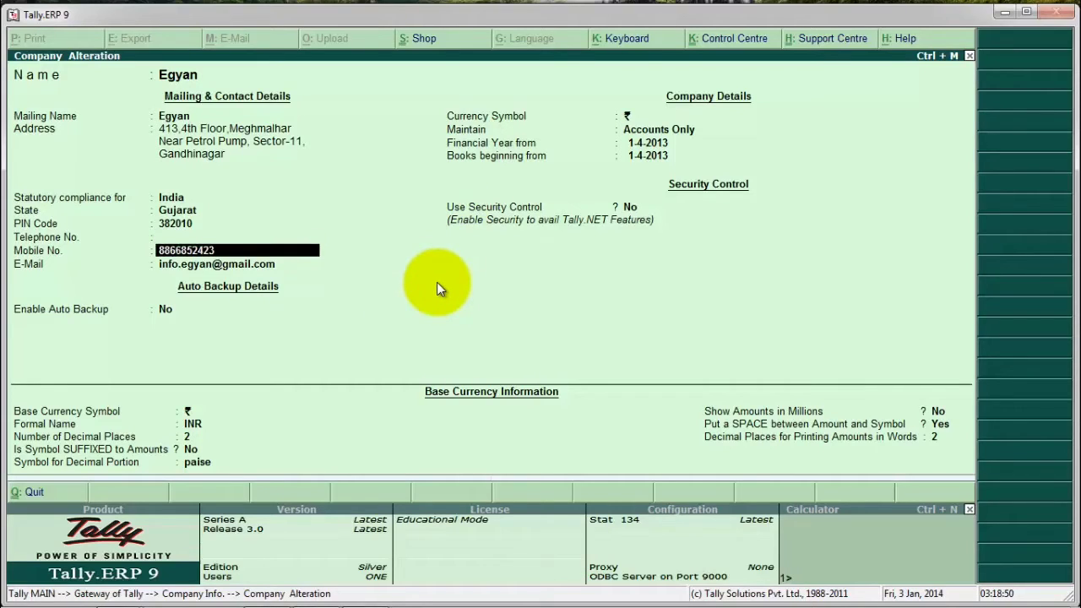
key("Return")
key("Return")
key("Return")
key("Return")
key("Return")
key("Return")
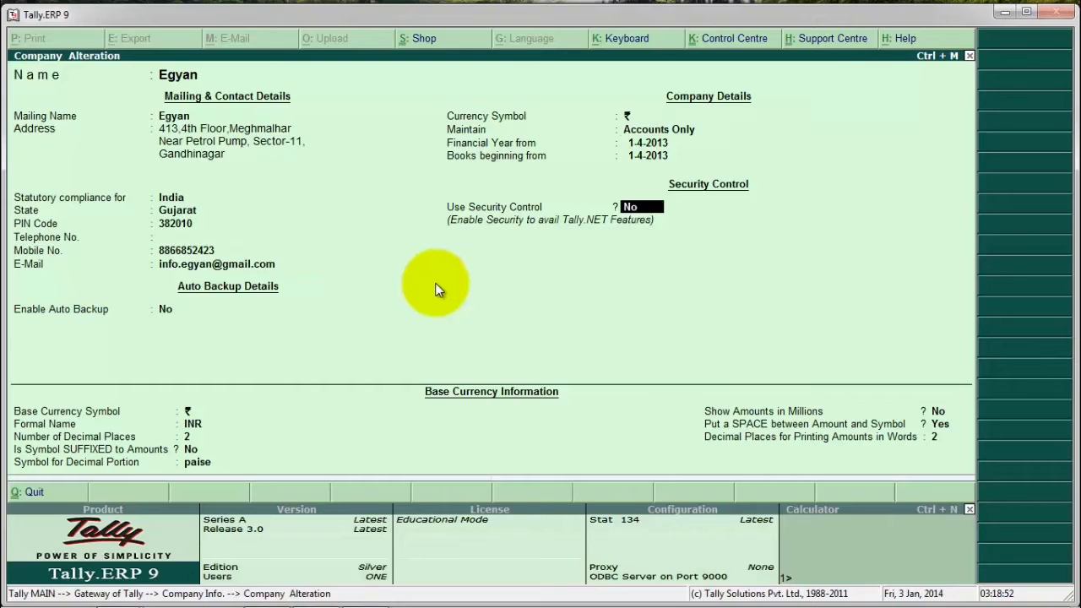
key("Return")
key("Return")
key("Return")
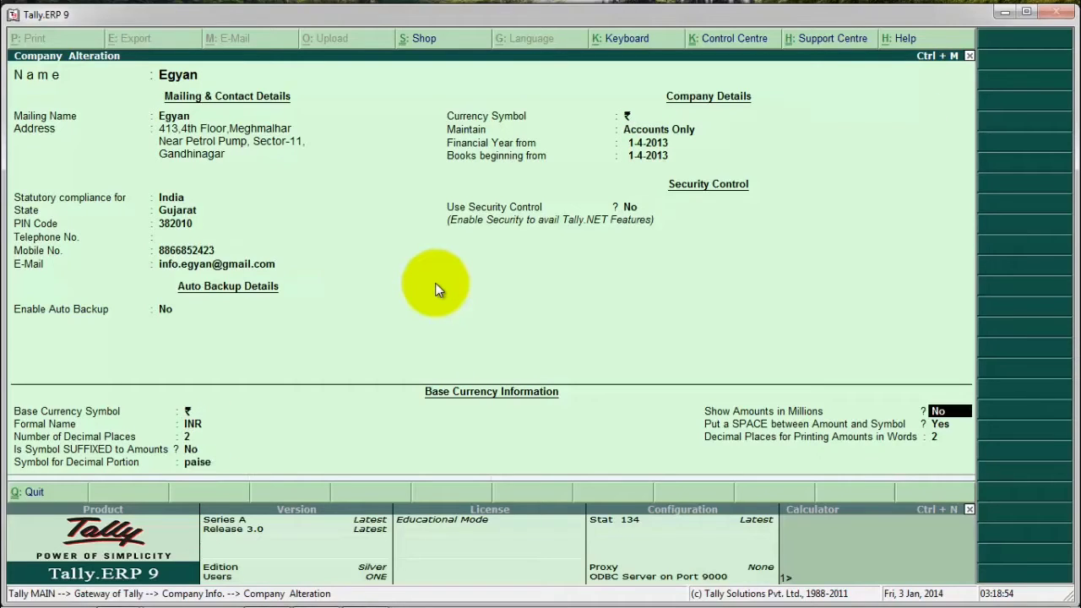
key("Return")
key("Return")
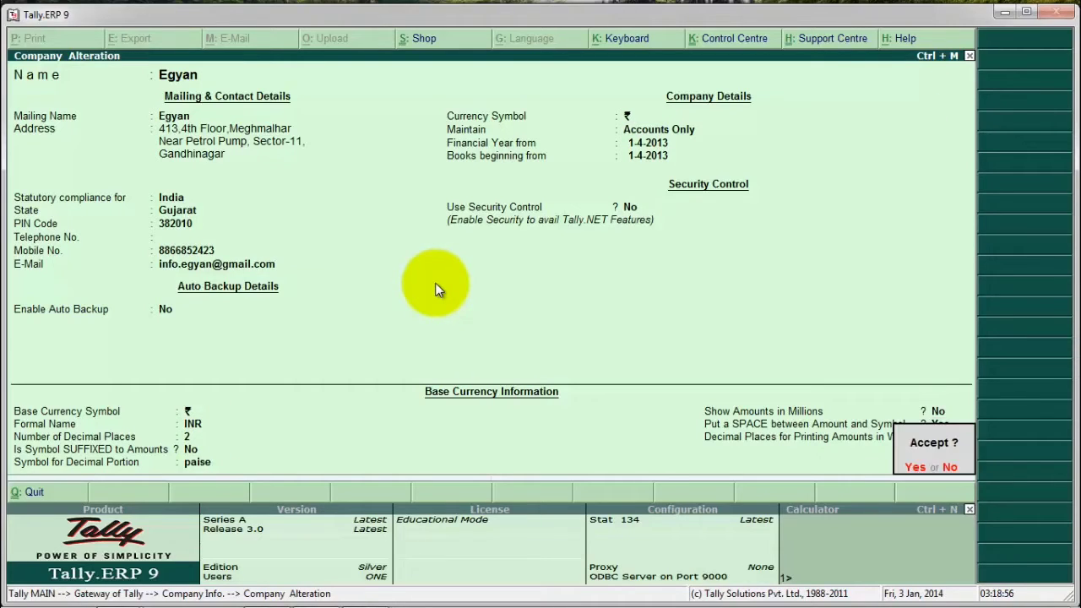
key("Return")
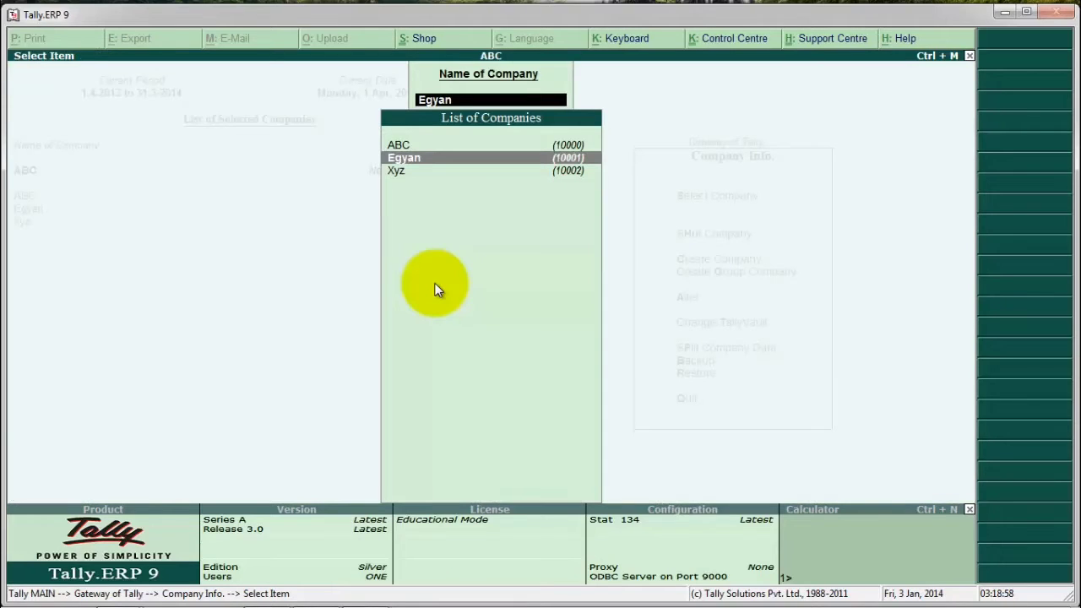
key("BackSpace")
key("Escape")
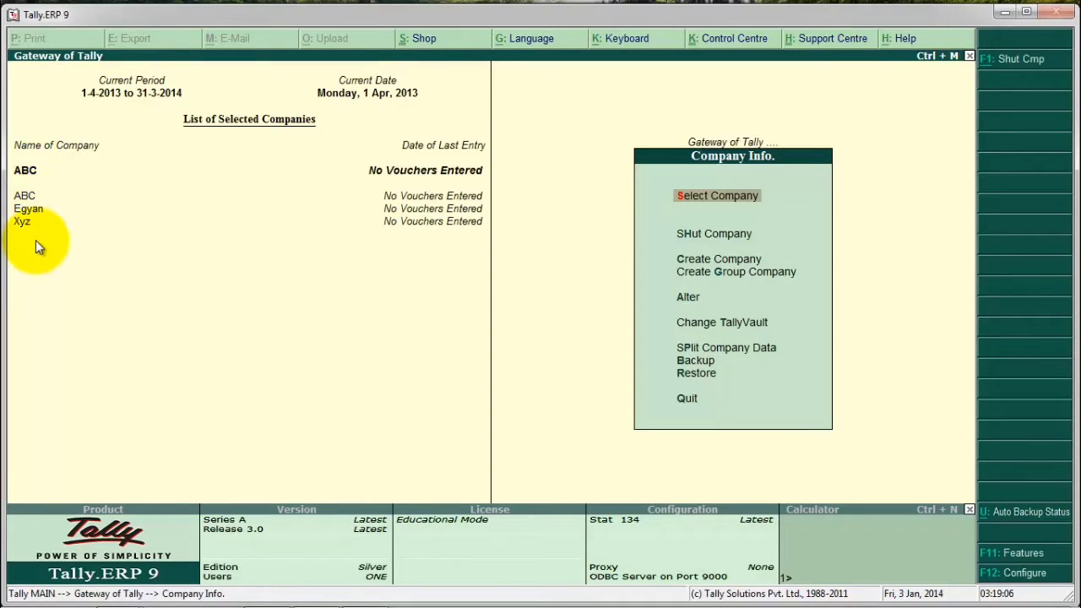
Open the company ABC for alteration and delete it, confirming the deletion and returning to Company Info
key("Down")
key("Down")
key("Down")
key("Down")
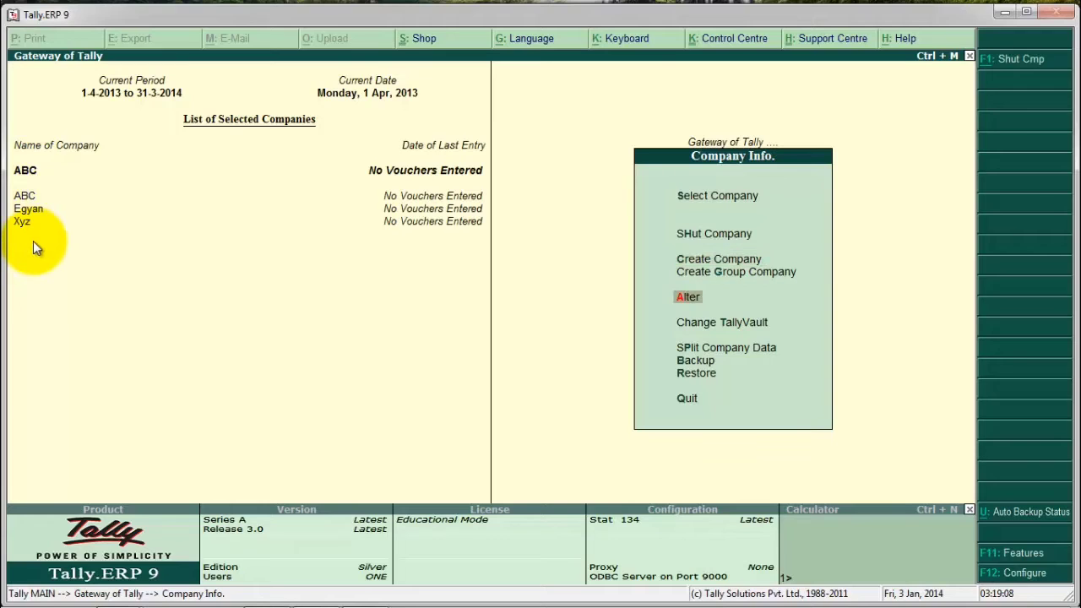
key("Return")
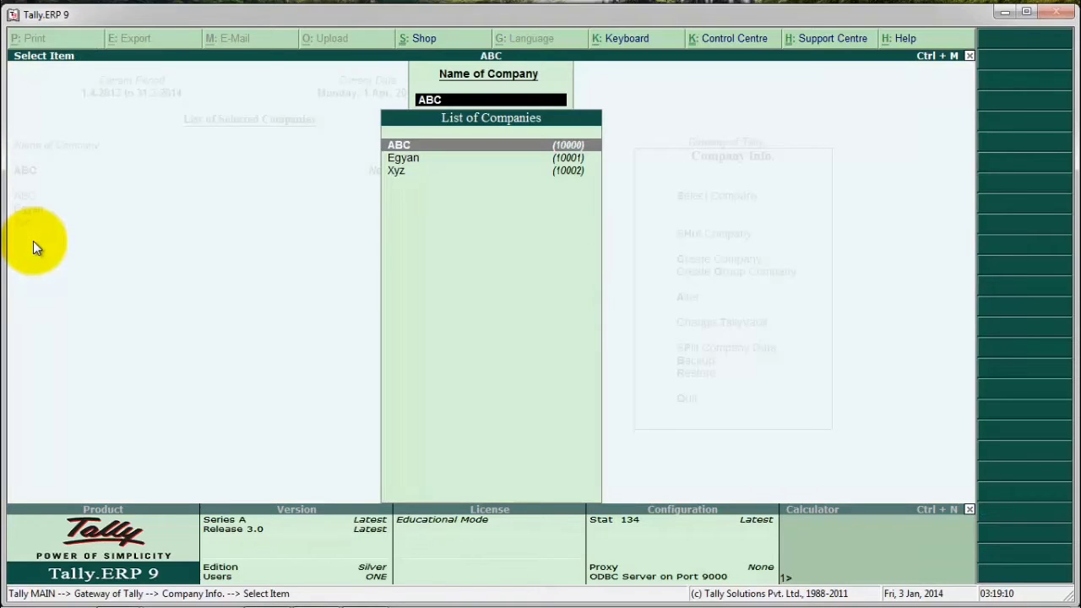
left_click(401, 144)
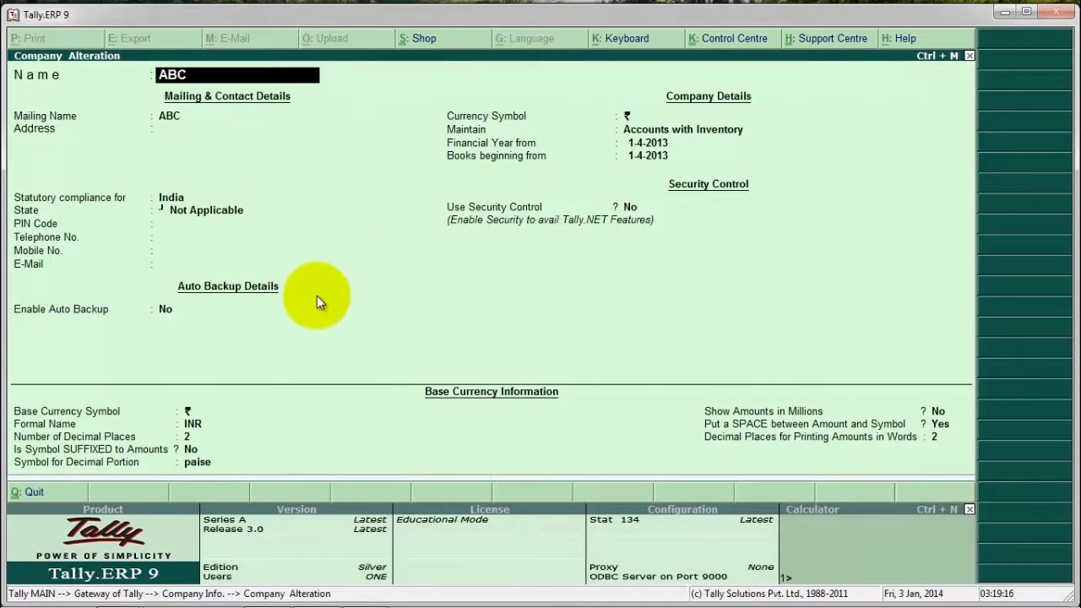
key("alt+d")
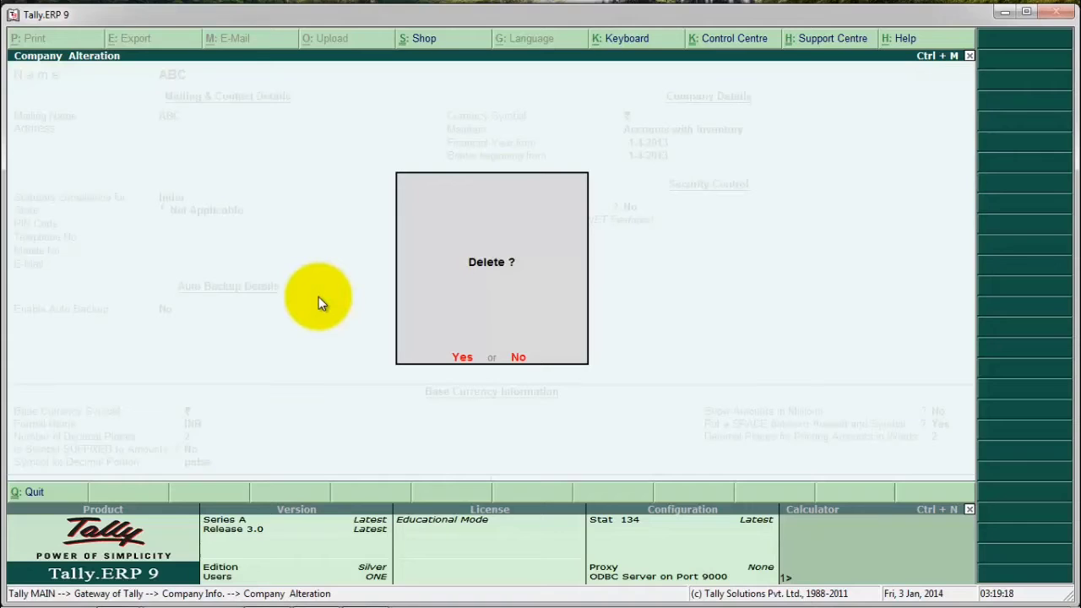
left_click(461, 362)
left_click(461, 359)
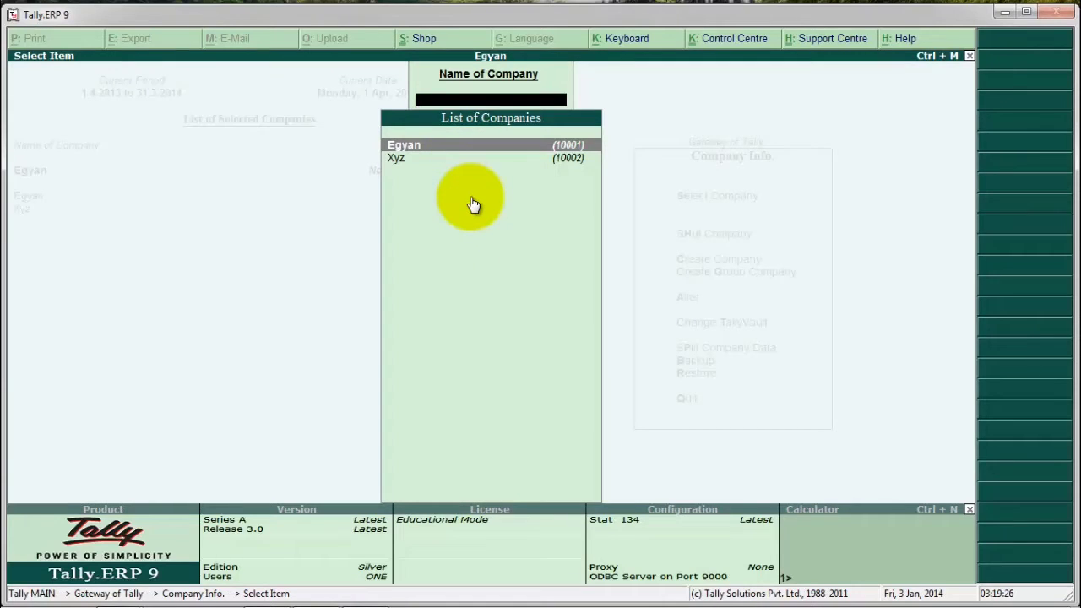
key("Escape")
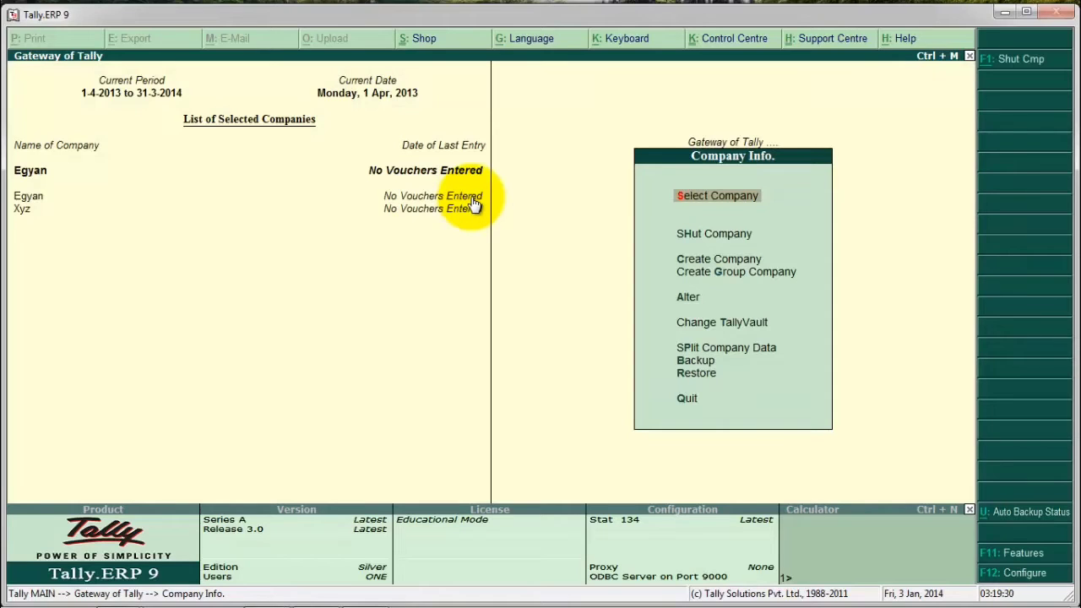
Start a company backup and set its destination to drive E:
key("Down")
key("Down")
key("Down")
key("Down")
key("Down")
key("Down")
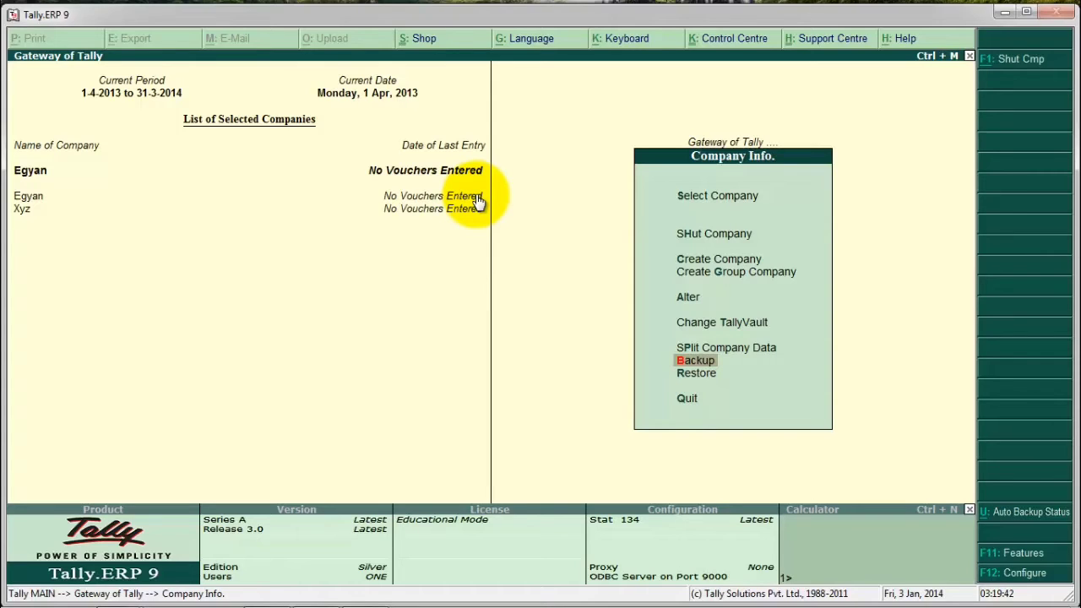
left_click(682, 363)
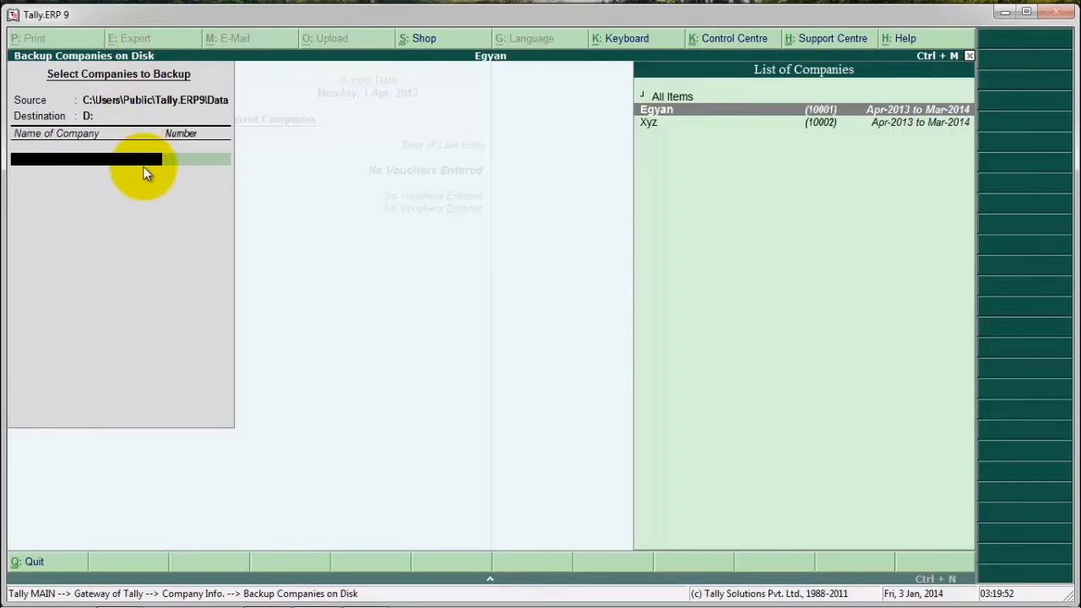
key("BackSpace")
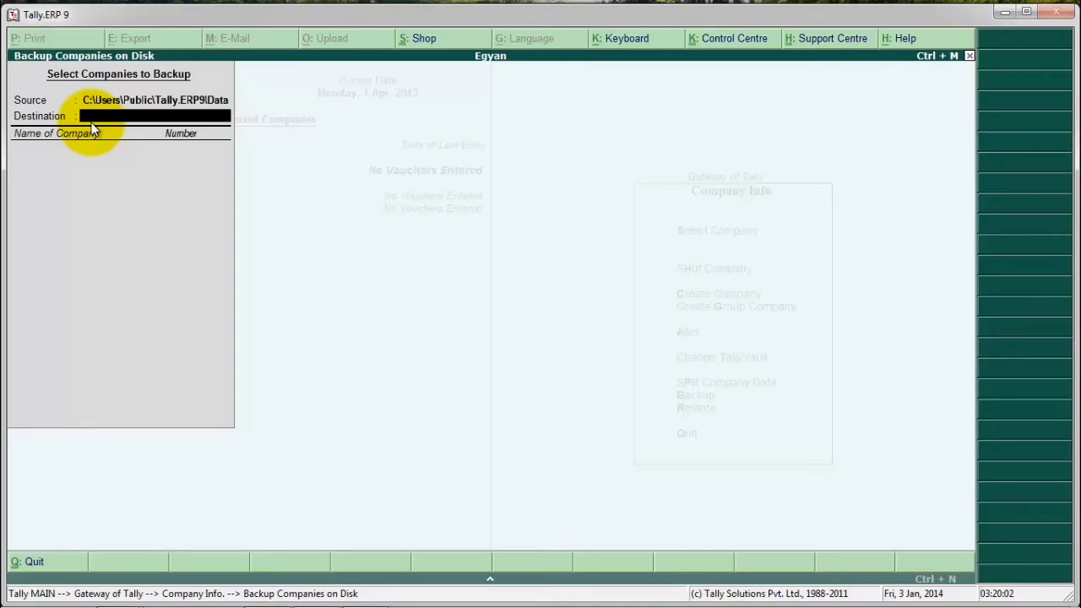
type("E:")
key("Return")
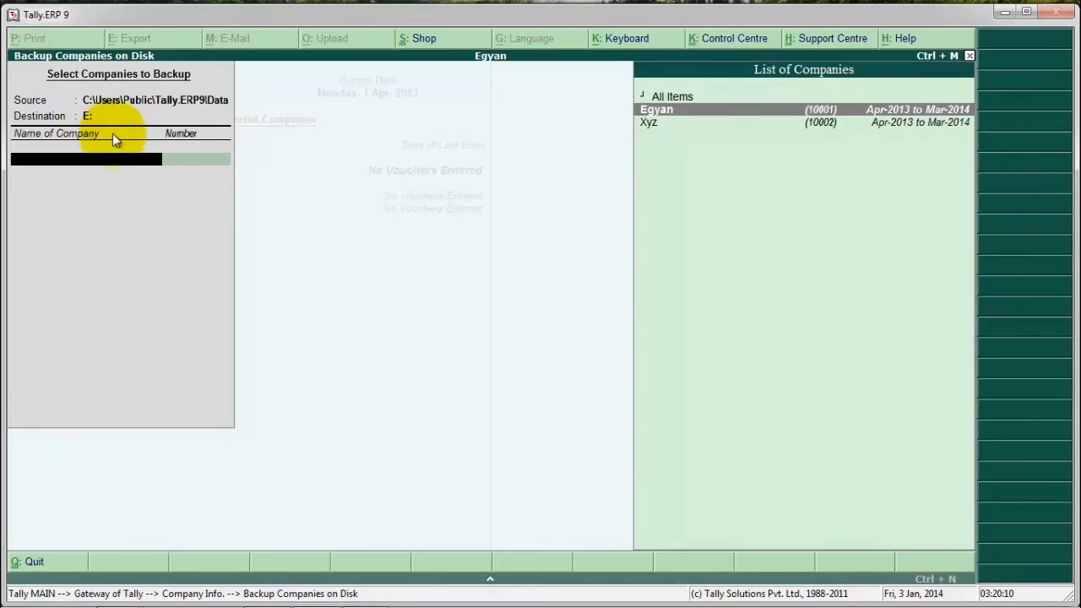
Select the companies Egyan and Xyz for the backup and run it
left_click(736, 124)
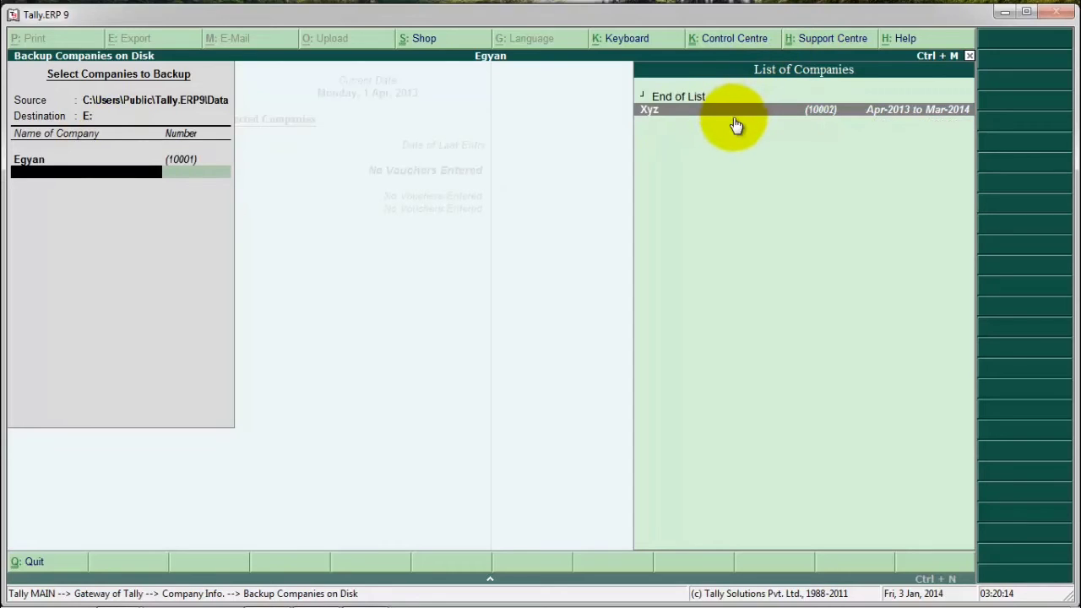
left_click(736, 124)
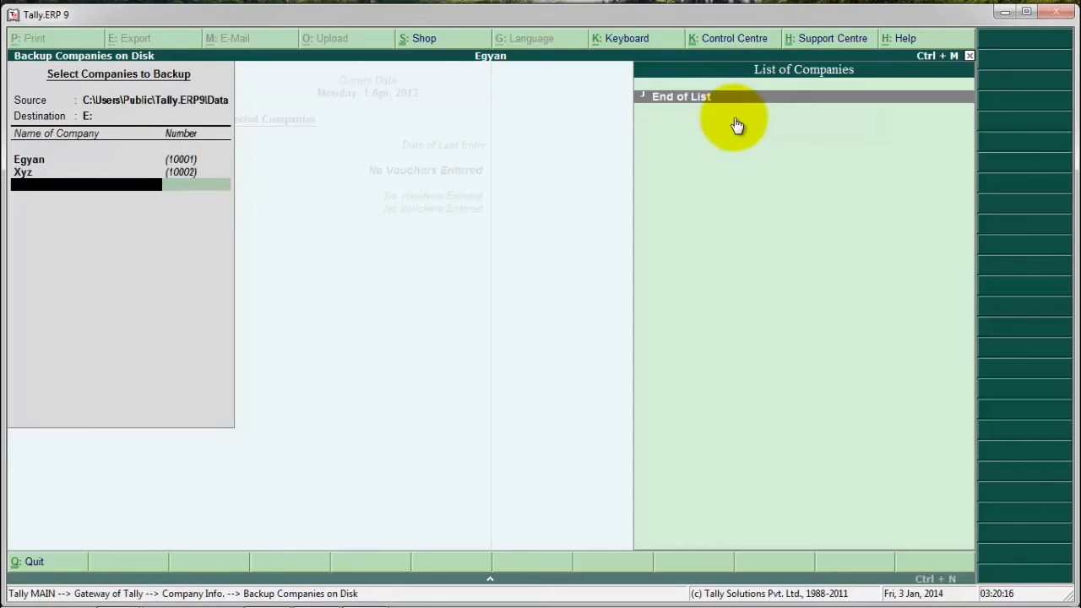
left_click(736, 124)
key("y")
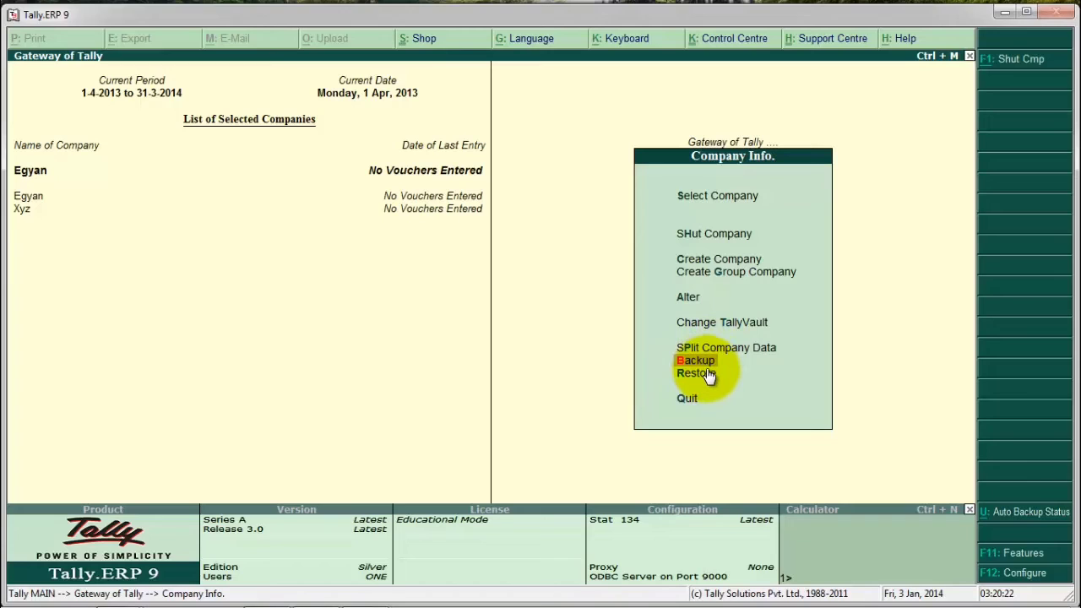
Open the company Egyan for alteration and delete it, confirming the deletion
left_click(690, 300)
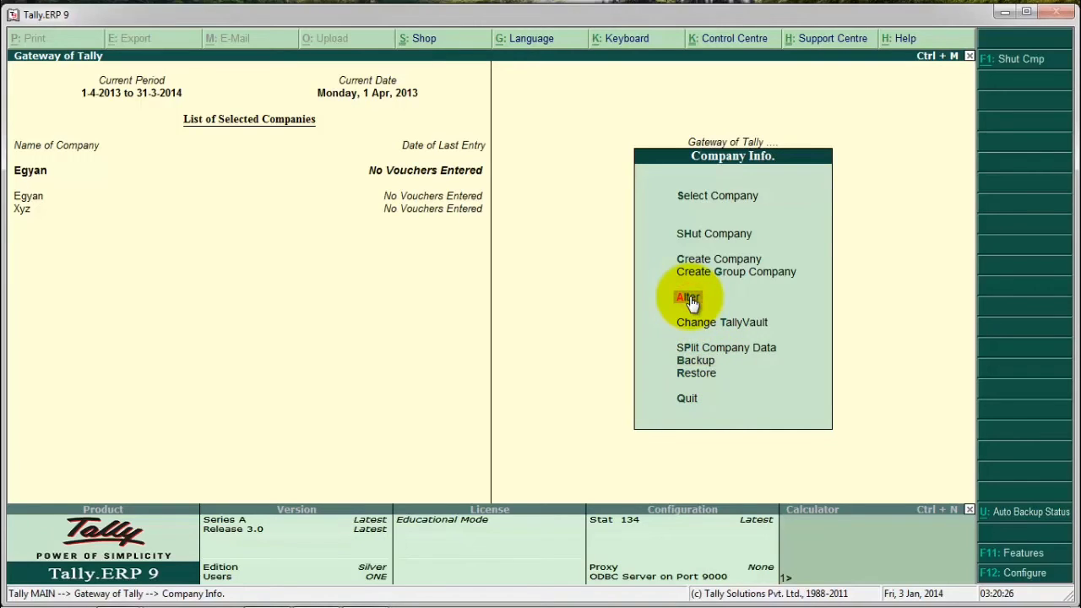
left_click(689, 300)
key("Return")
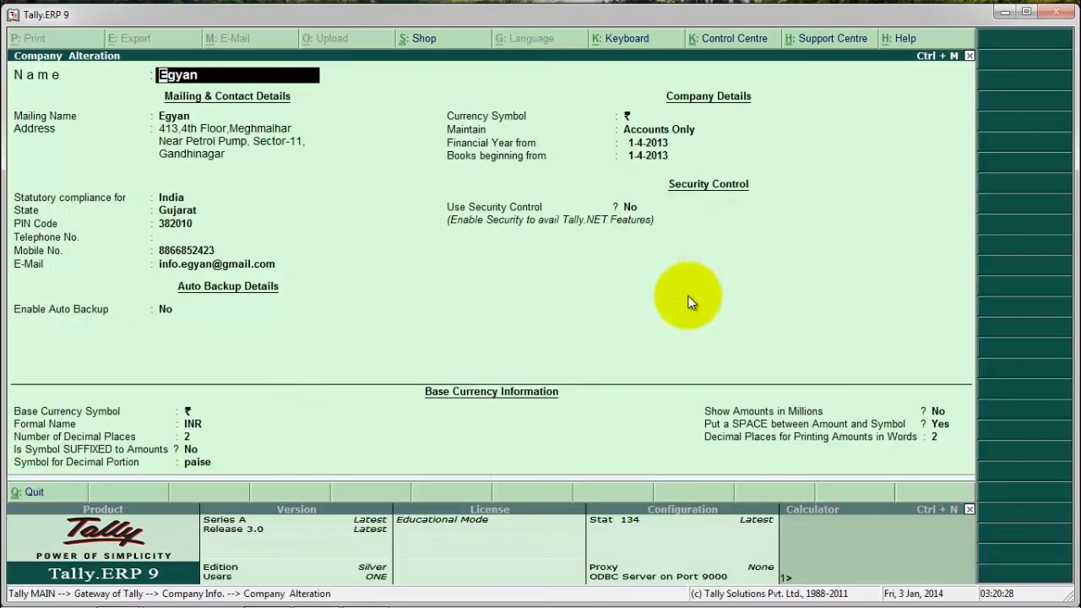
key("alt+d")
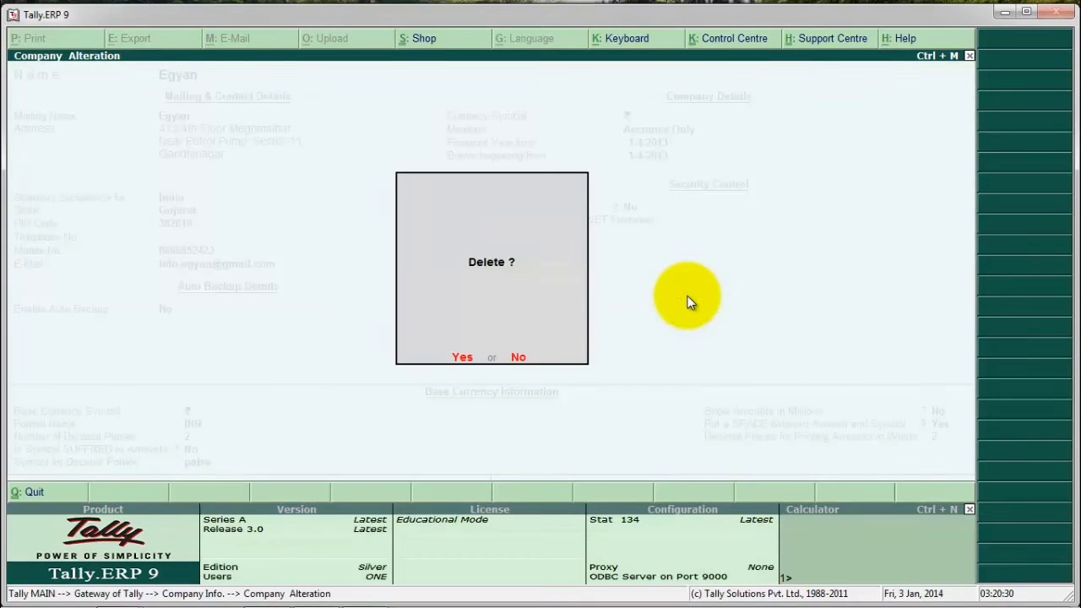
key("y")
key("y")
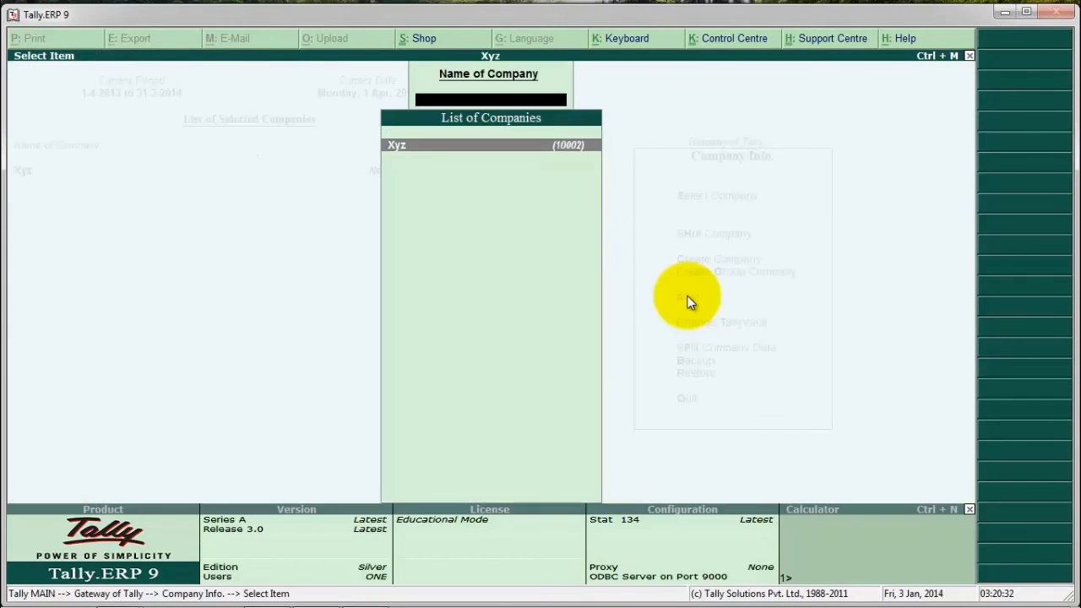
Delete the company Xyz with confirmation, and check the list of companies available in the data directory
key("Return")
key("alt+d")
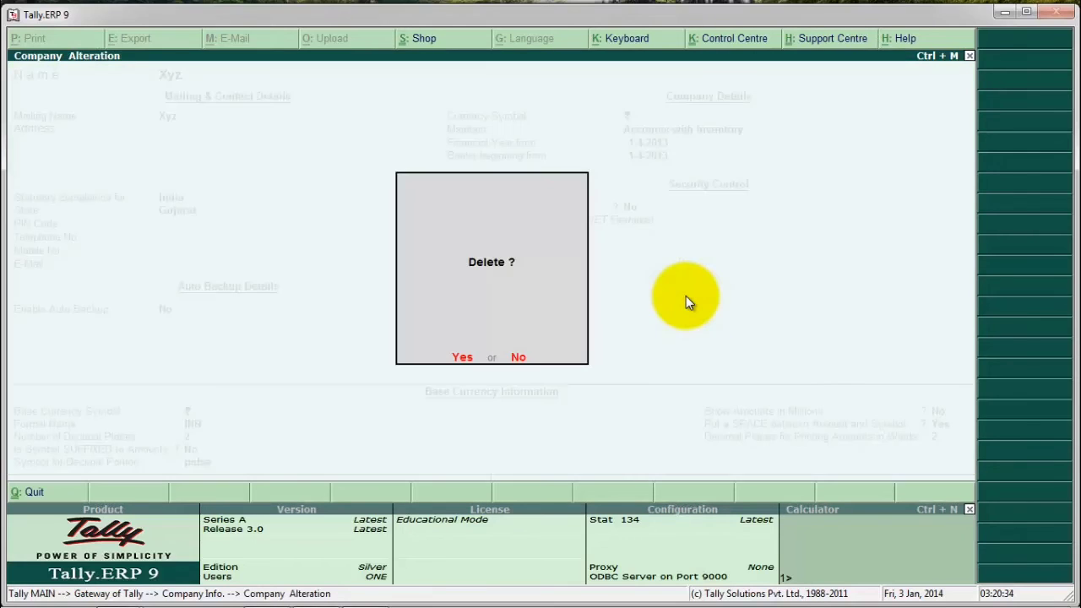
key("y")
key("y")
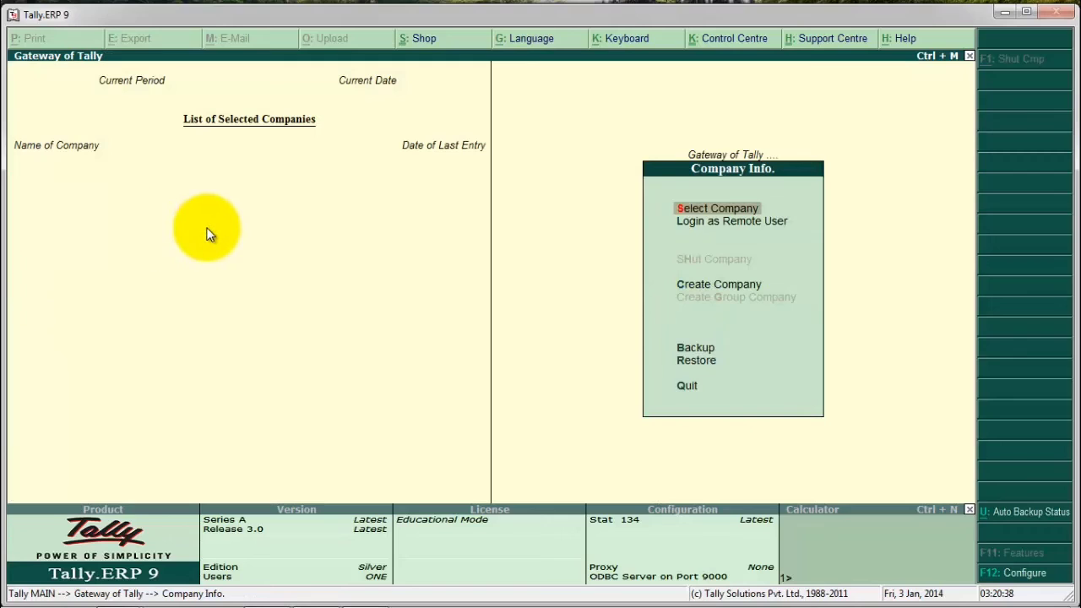
left_click(732, 208)
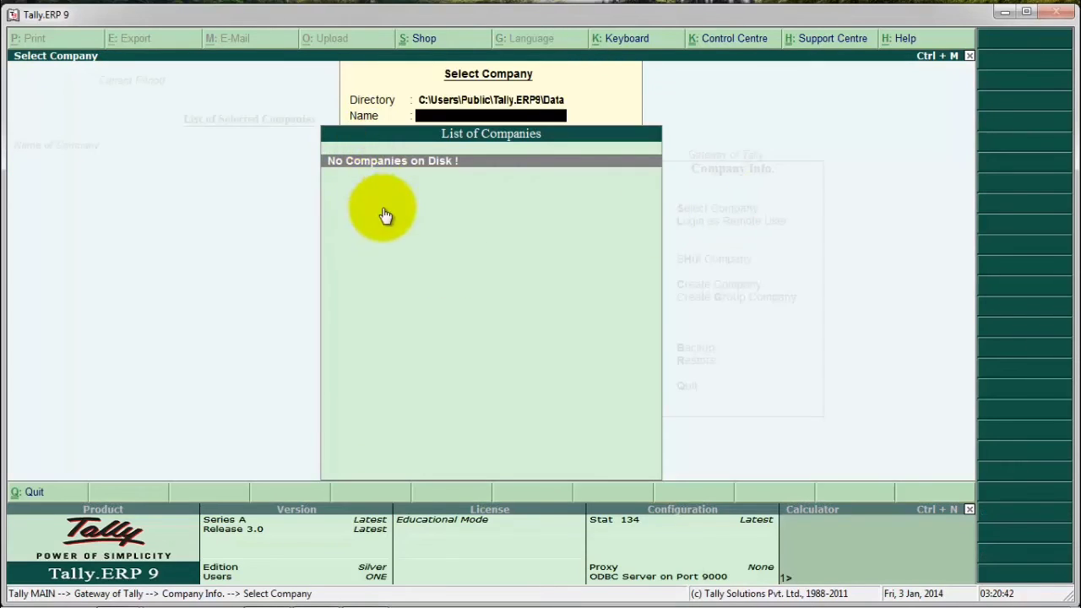
key("Escape")
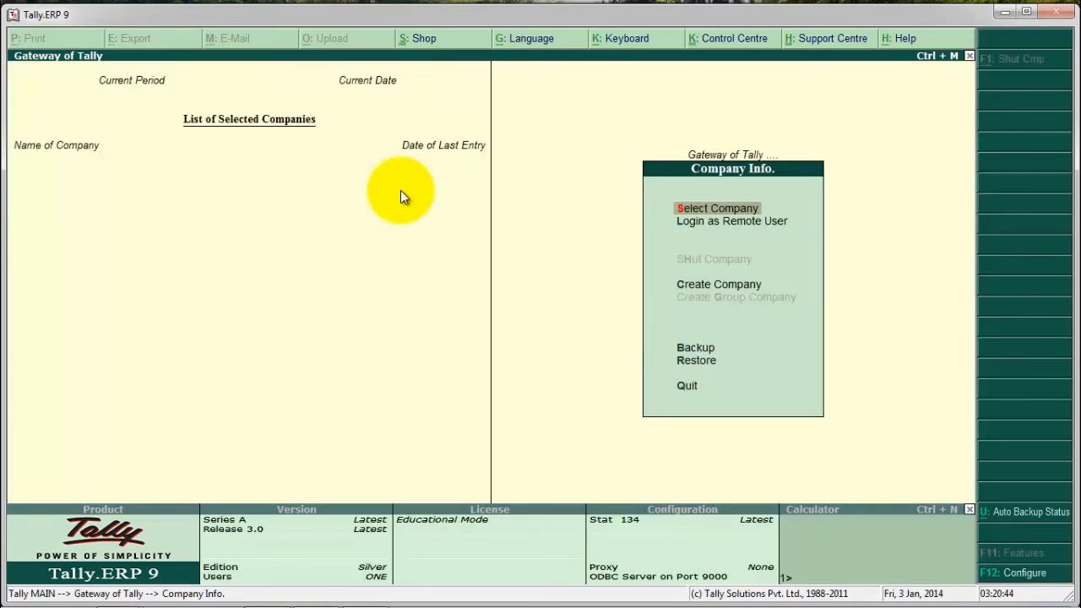
Restore the companies Egyan and Xyz from the backup on drive E: into the Tally.ERP9 data directory
key("Down")
key("Down")
key("Down")
key("Down")
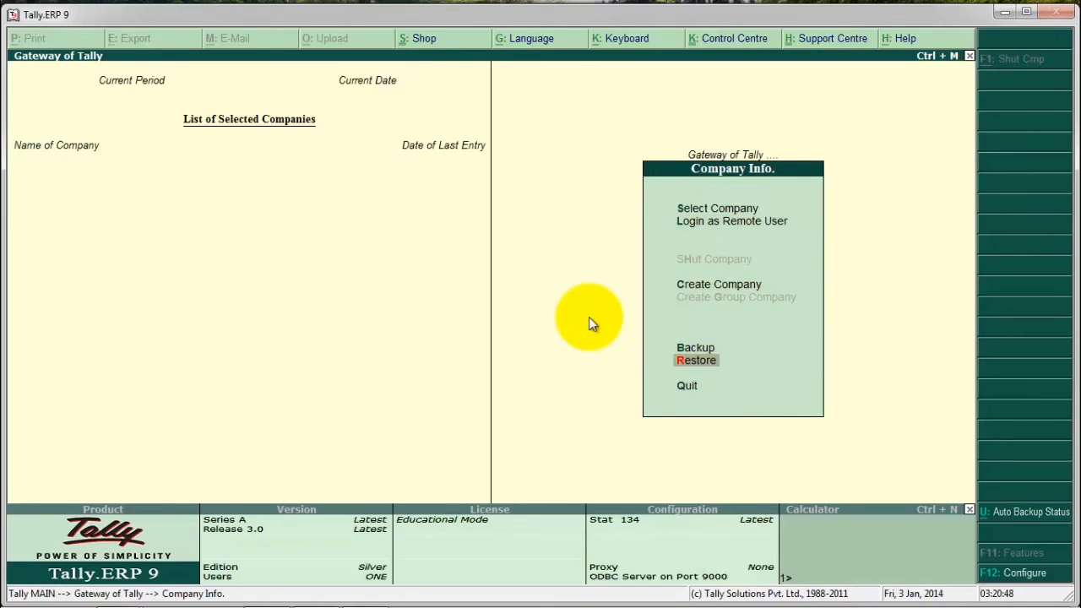
left_click(698, 362)
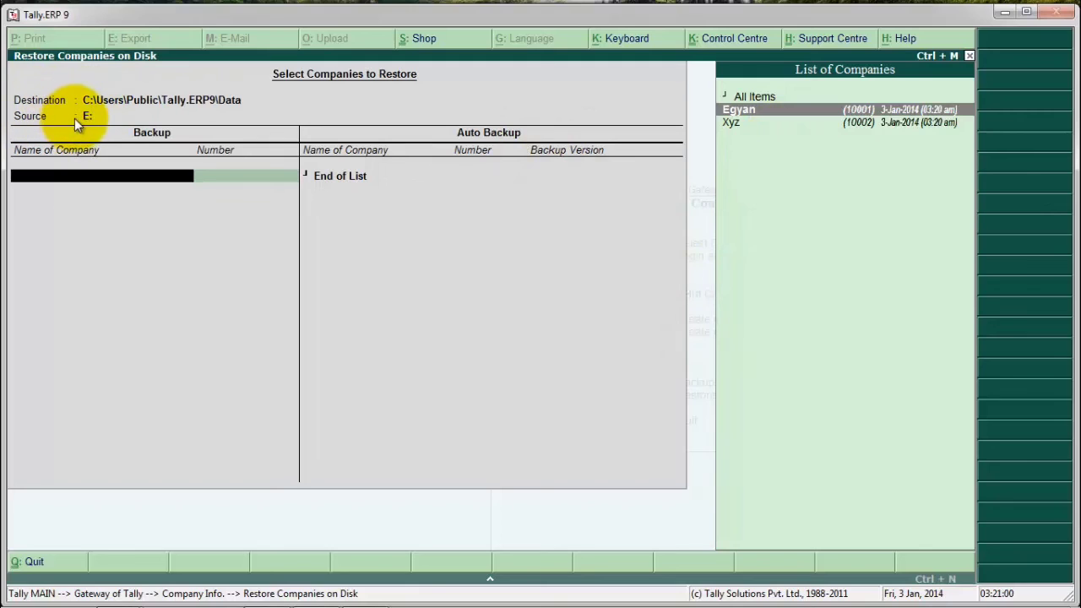
left_click(756, 112)
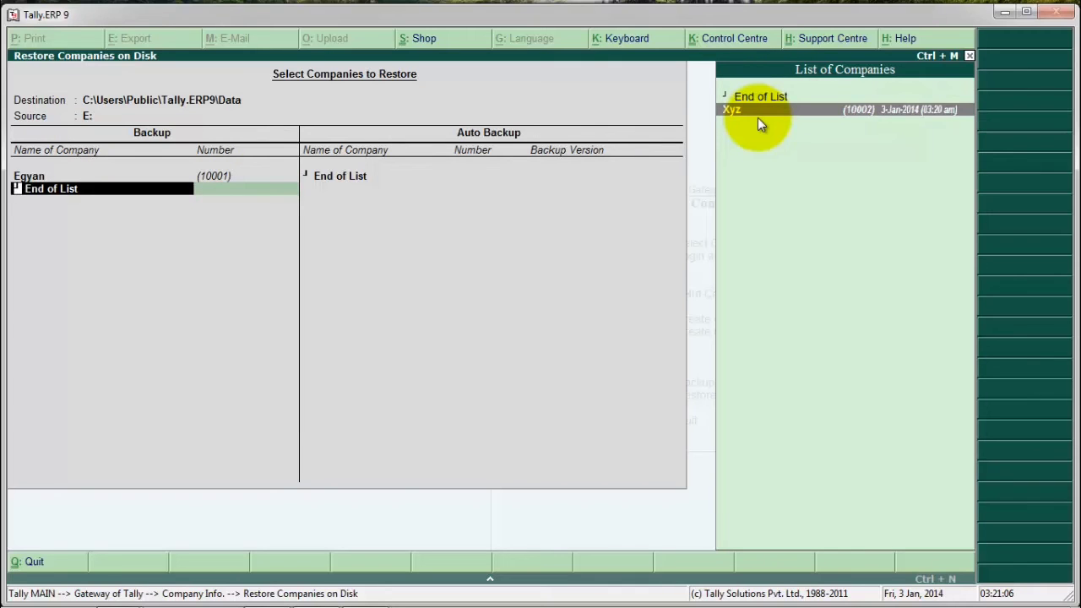
left_click(758, 117)
key("Return")
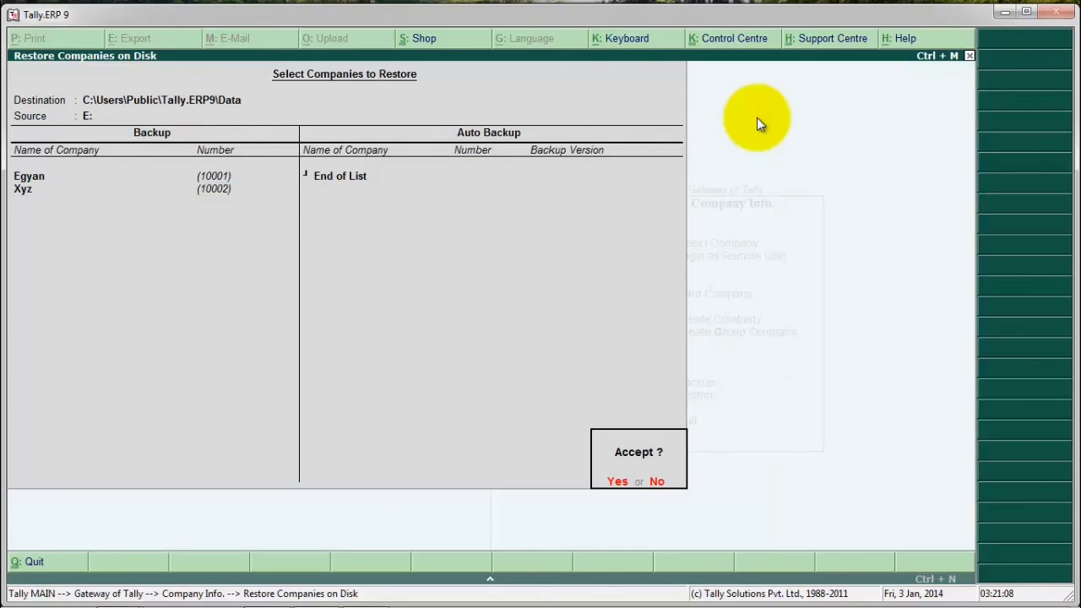
key("y")
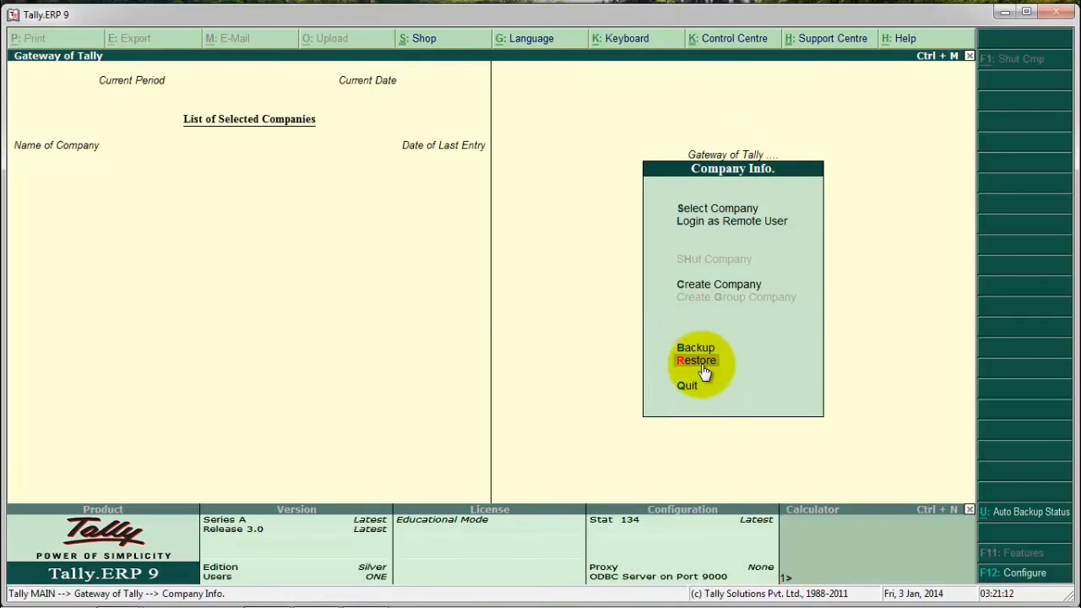
Select the restored company Egyan from the company list and load it
key("Up")
key("Up")
key("Up")
key("Up")
key("Return")
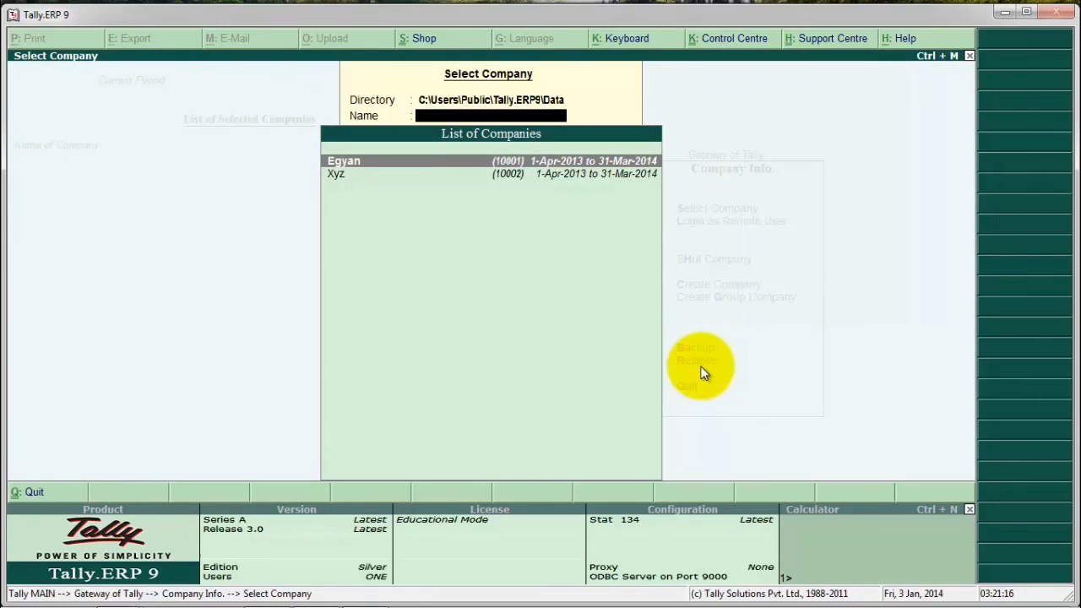
key("Return")
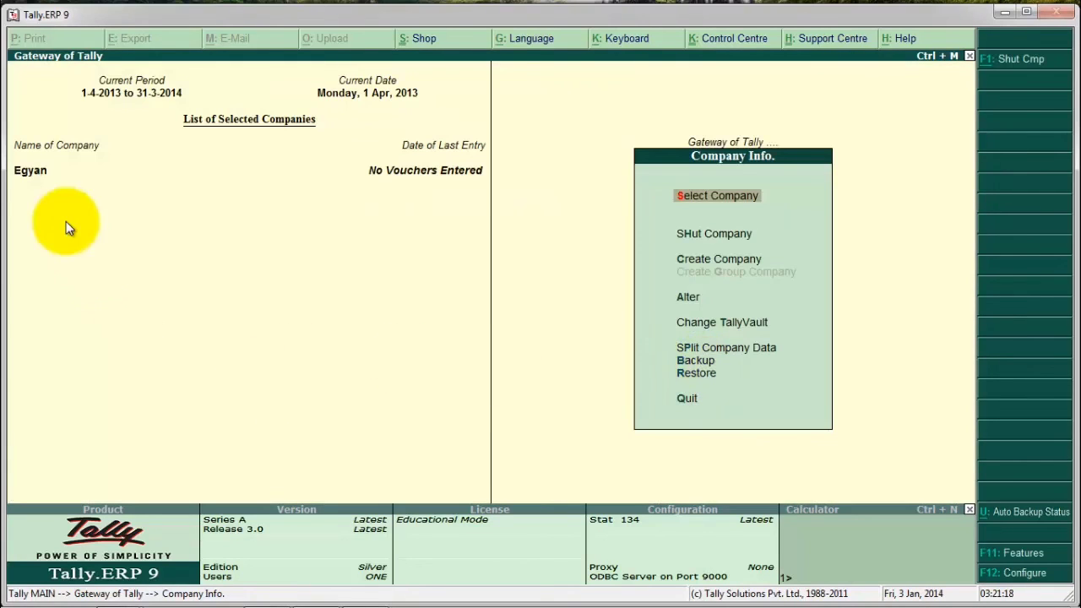